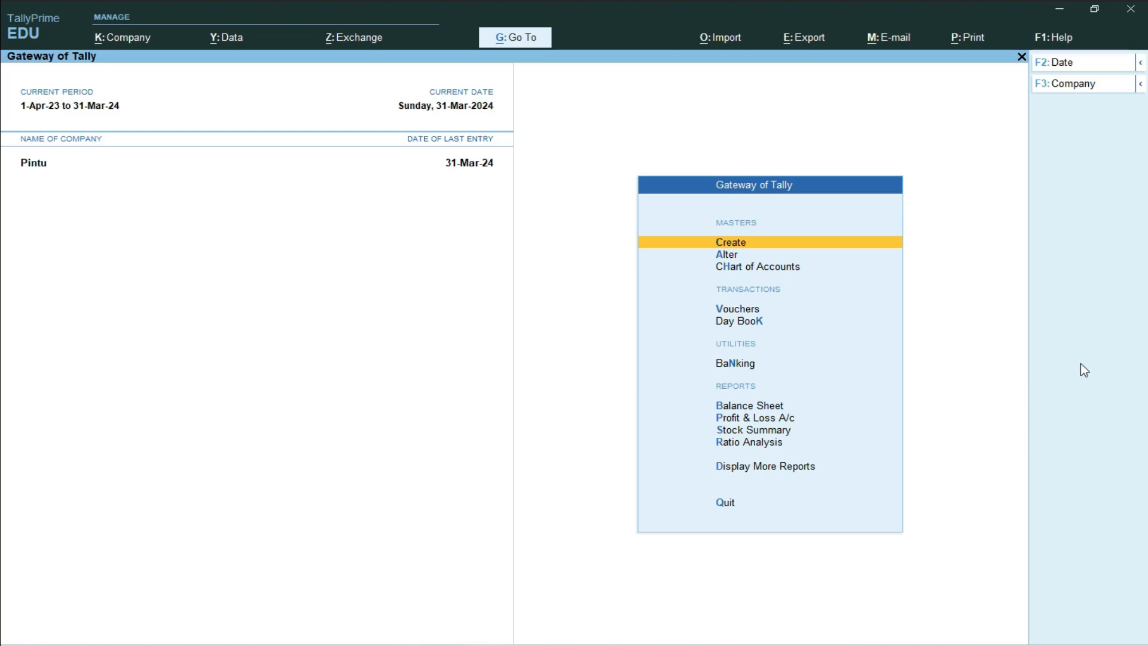
- Review the most recent sales voucher, including its items and round-off, and return to the Gateway of Tally
key(Down)
key(Down)
key(Down)
key(Return)
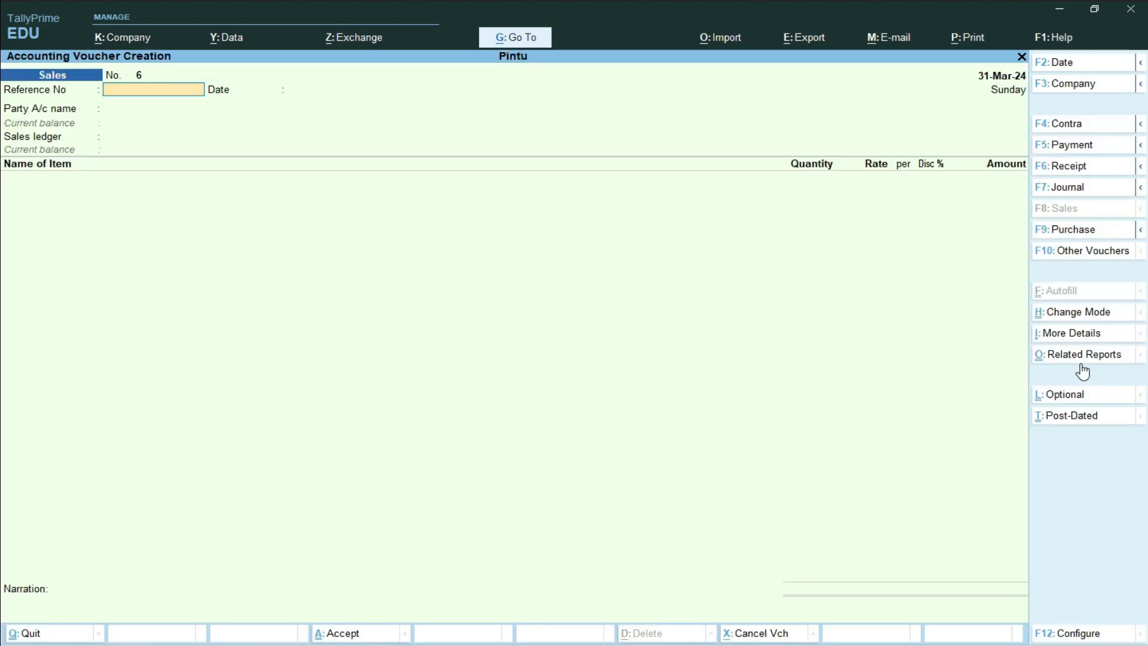
key(Page_Up)
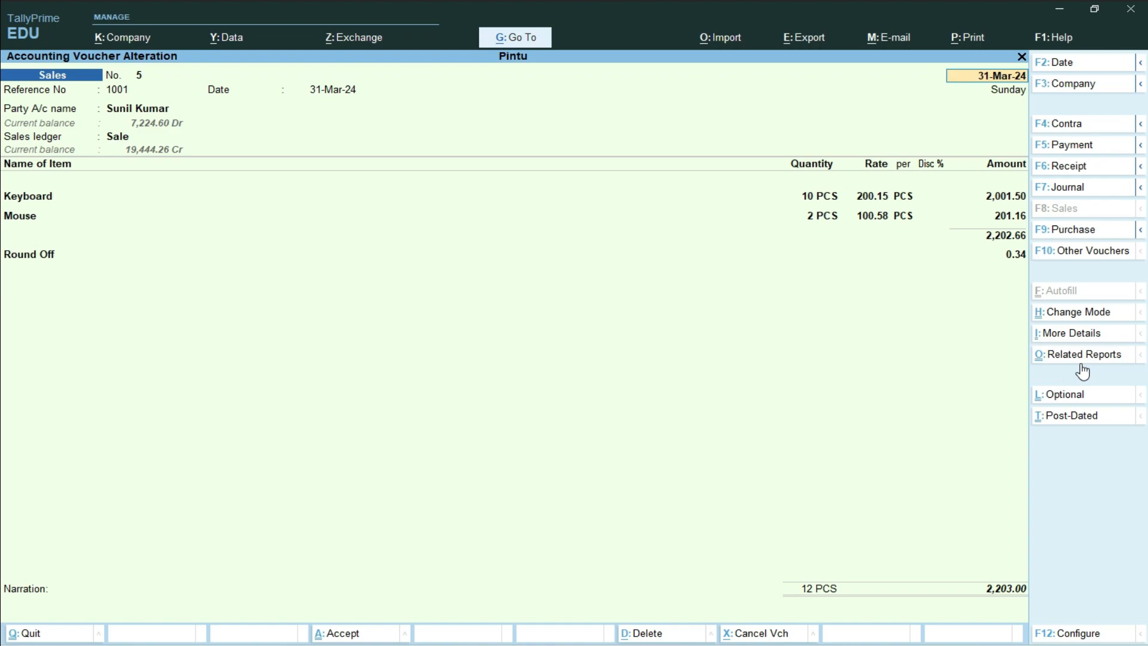
key(Escape)
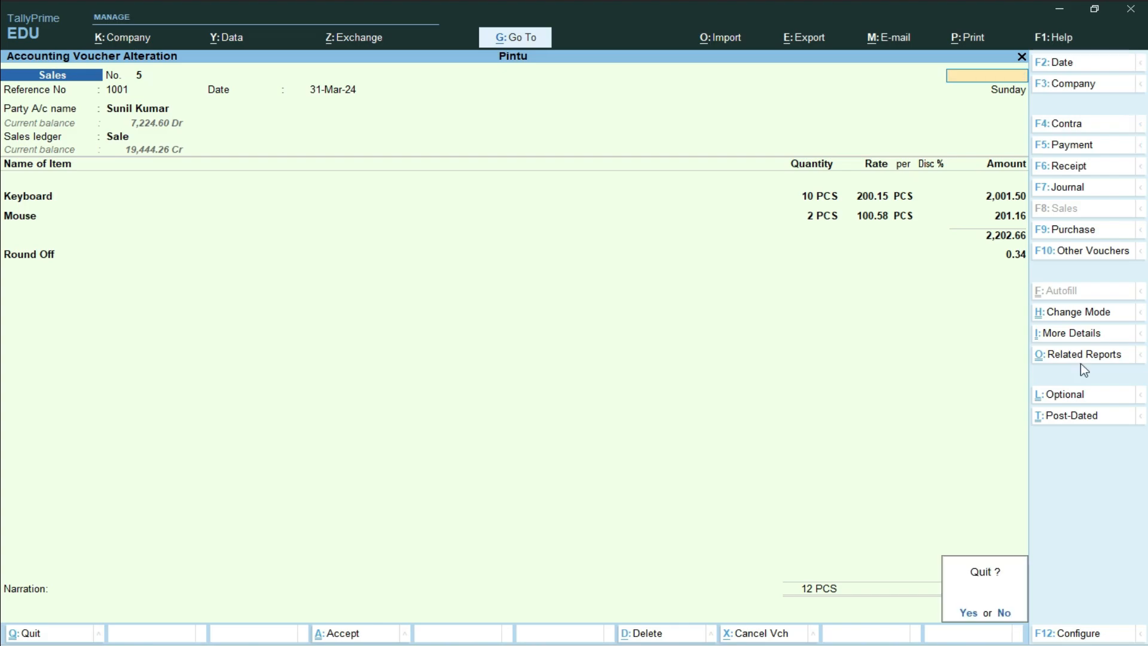
key(y)
key(Escape)
key(y)
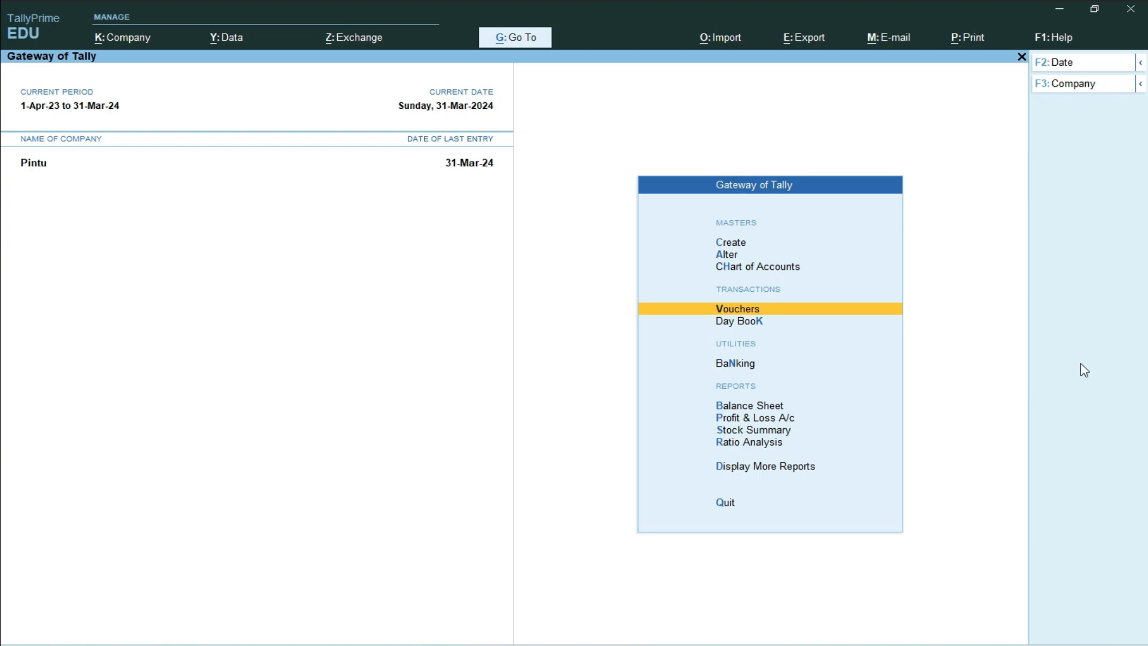
- Open the Statements of Accounts reports from the additional reports of the Gateway of Tally
key(Down)
key(Down)
key(Down)
key(Down)
key(Down)
key(Down)
key(Down)
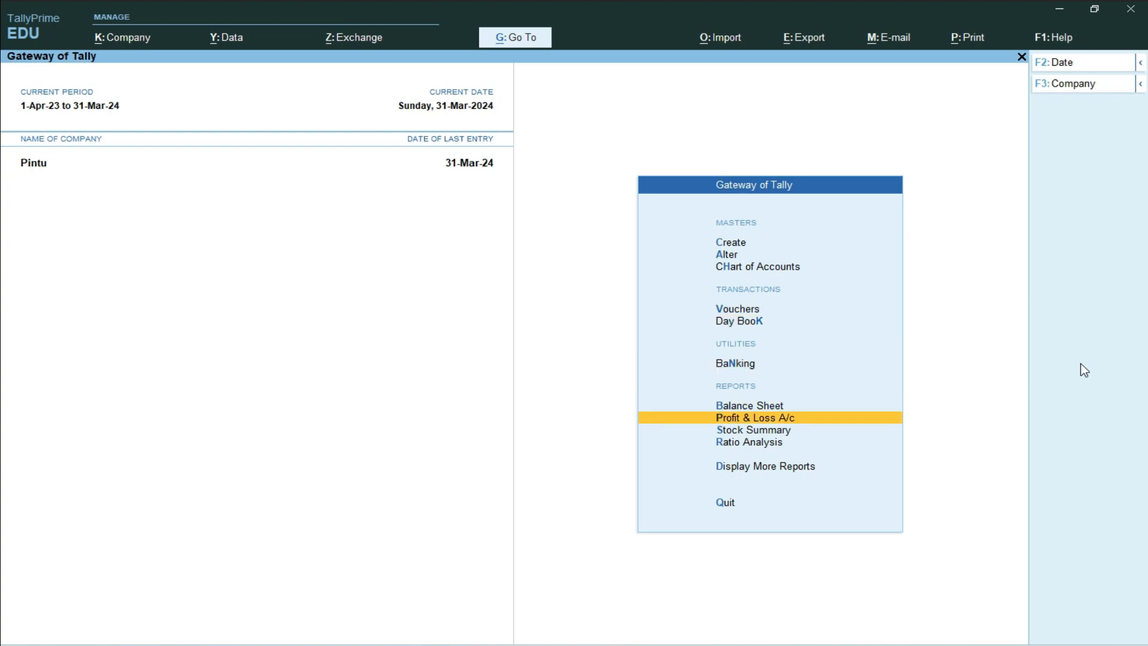
key(Return)
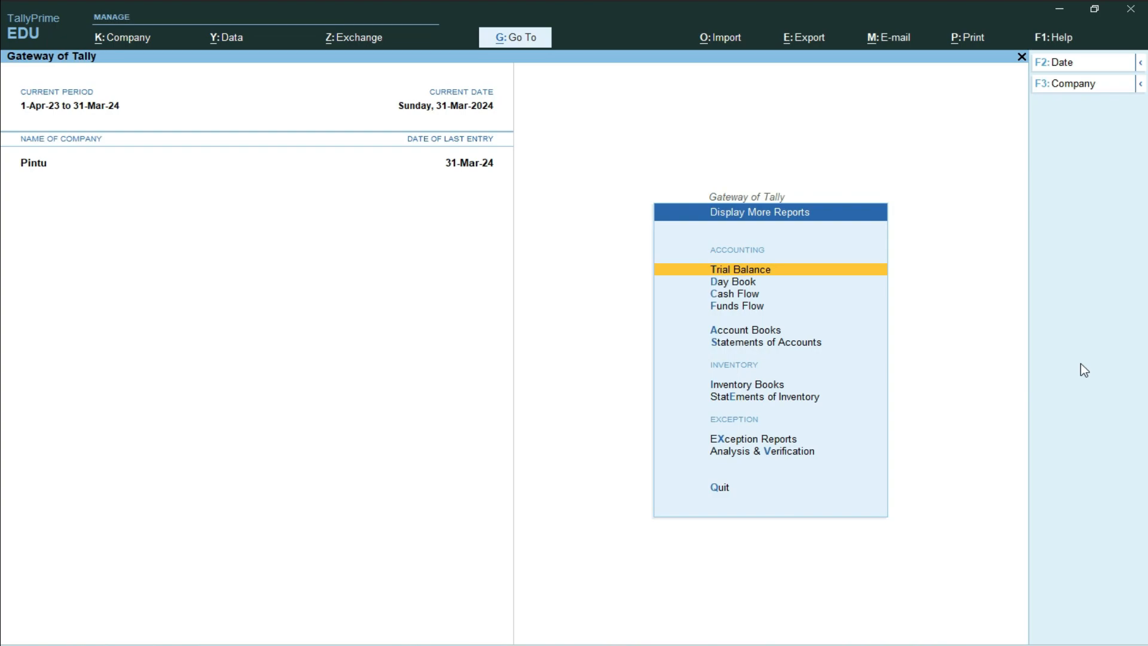
key(Down)
key(Down)
key(Down)
key(Down)
key(Down)
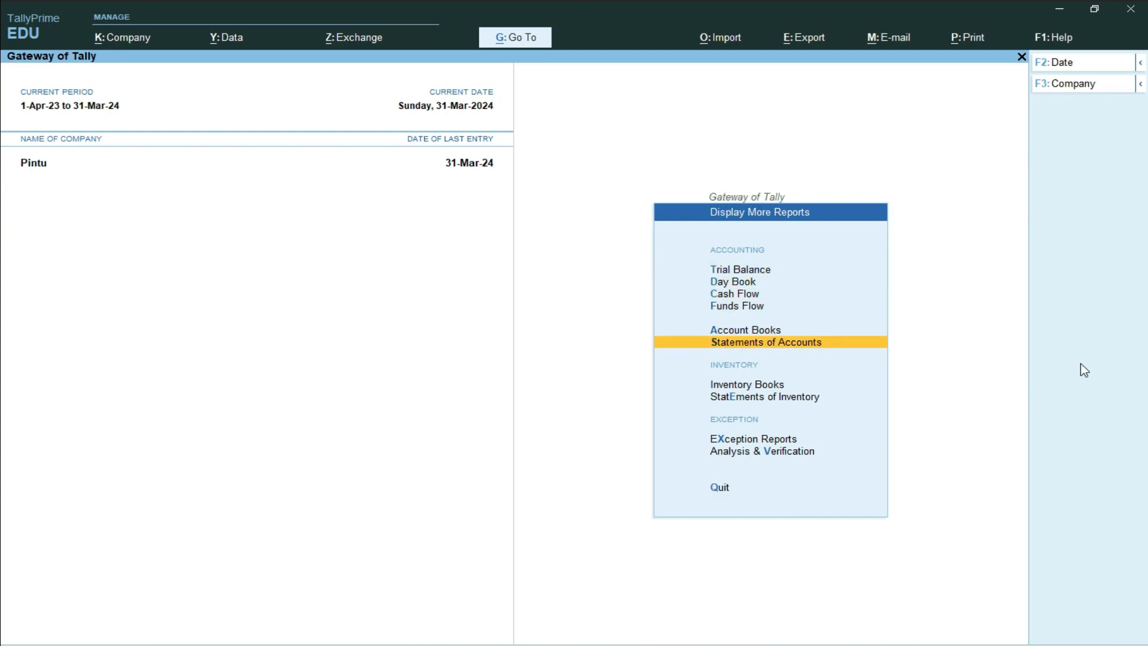
key(Return)
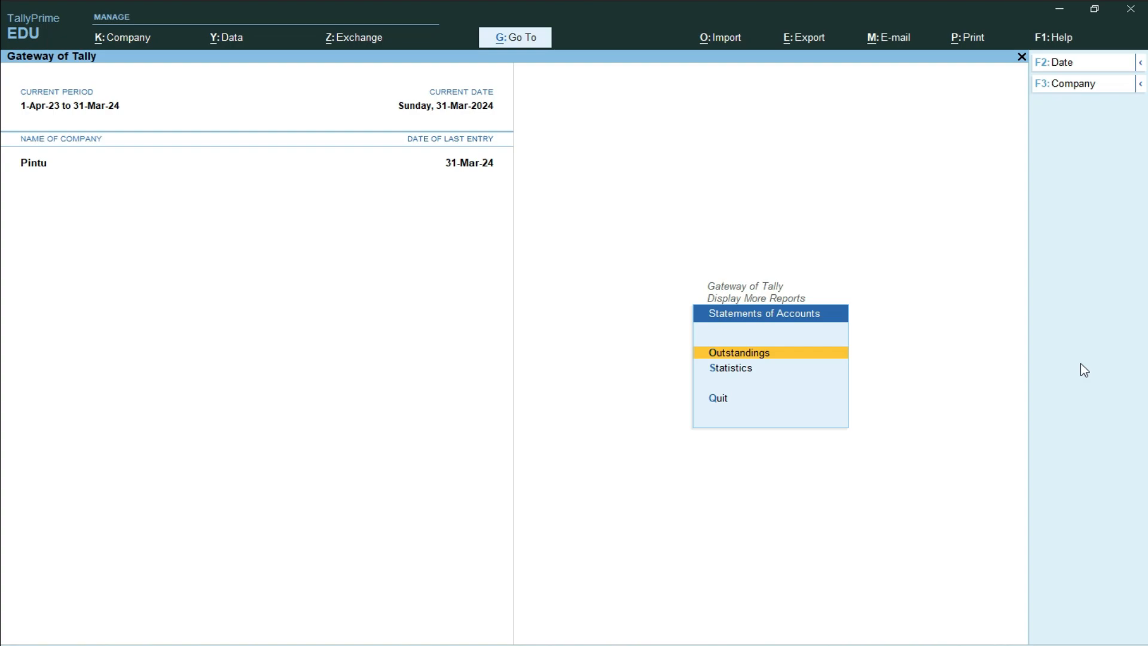
- Examine the pending bills in the Outstandings Receivables report, and return to the Gateway of Tally
key(Return)
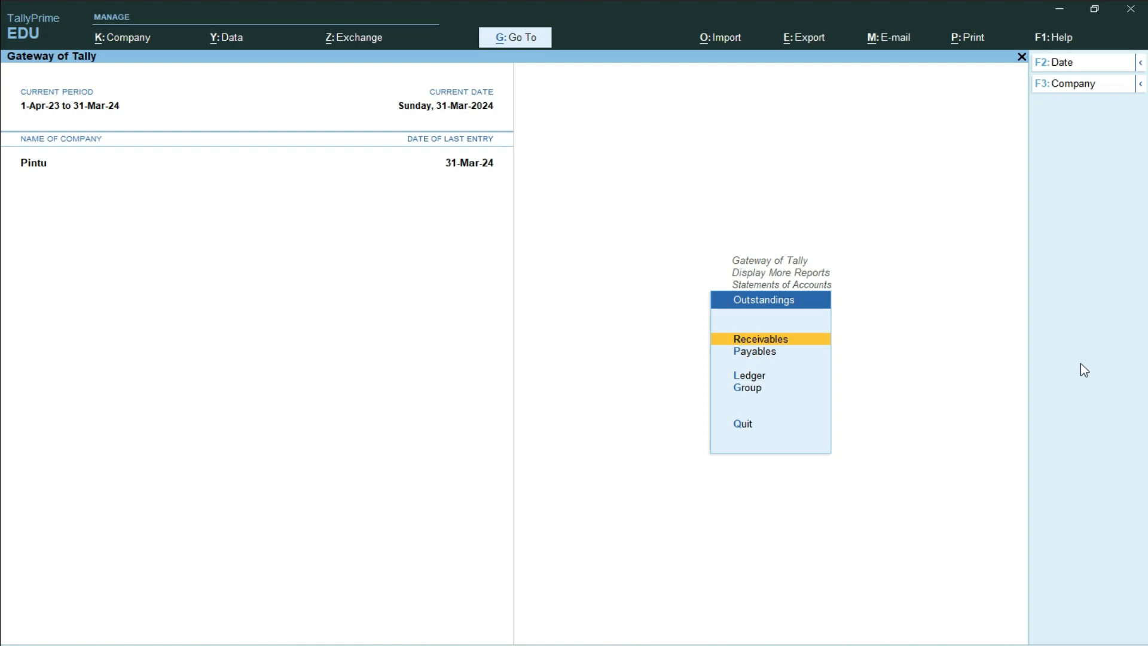
key(Down)
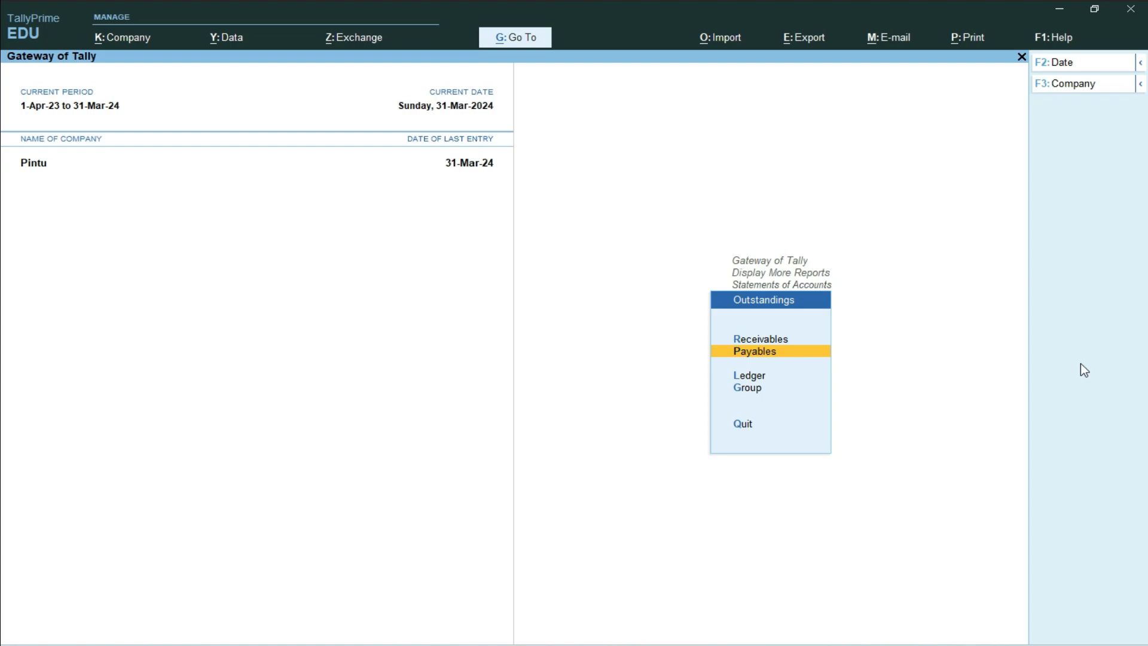
key(Up)
key(Return)
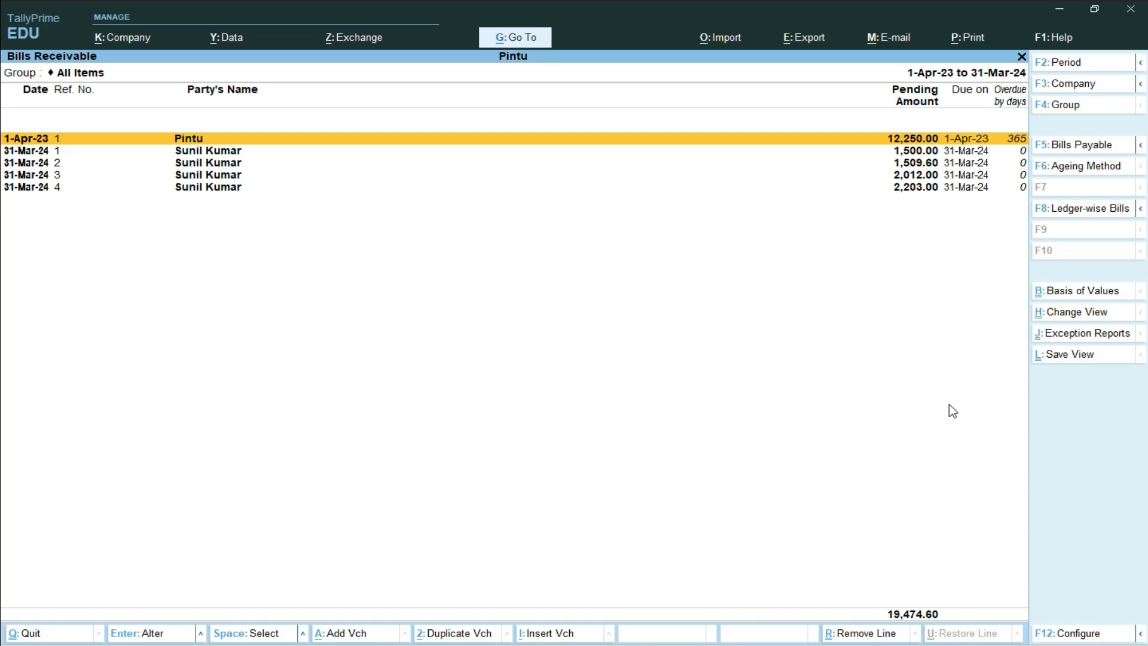
key(Escape)
key(Escape)
key(Escape)
key(Escape)
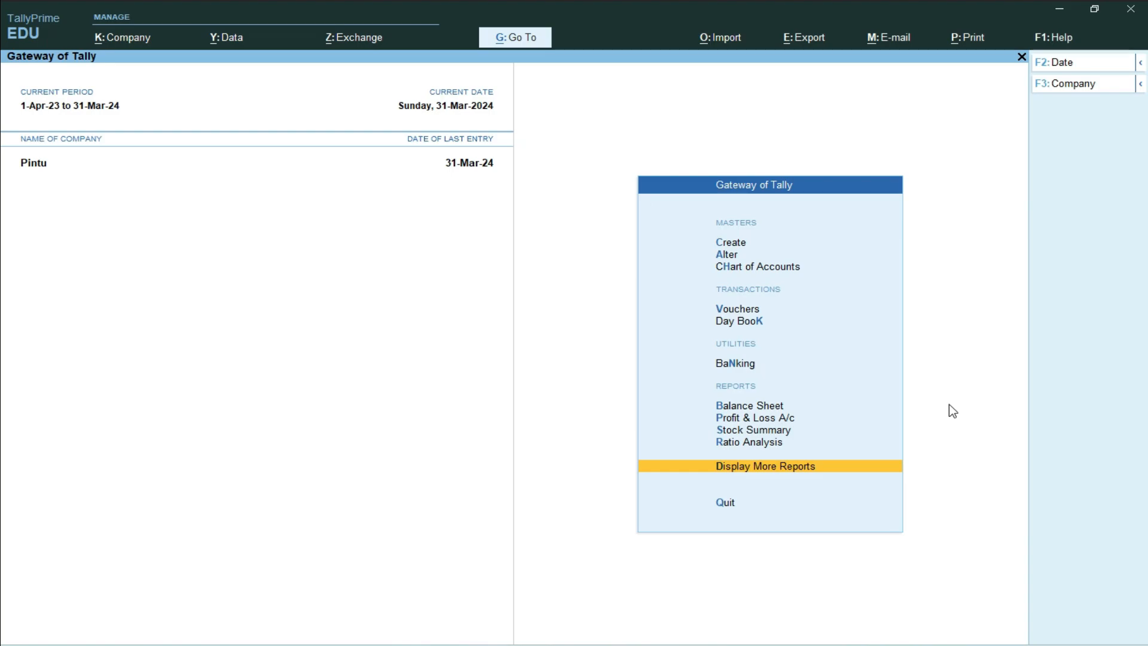
- Start a new Receipt voucher
key(v)
key(F8)
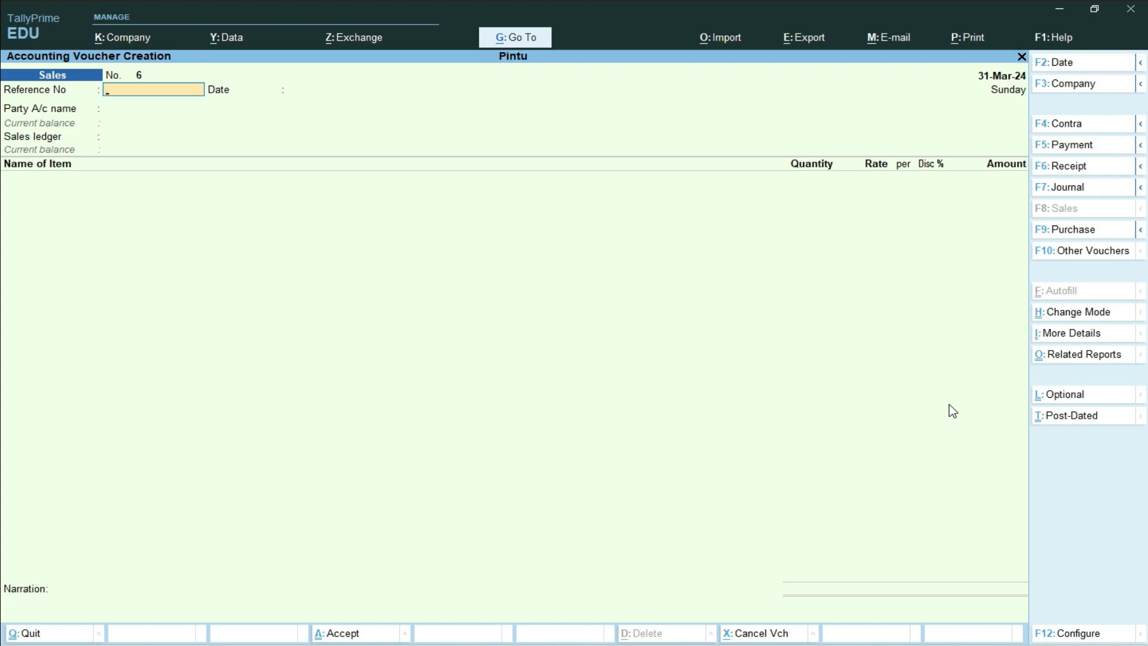
key(F6)
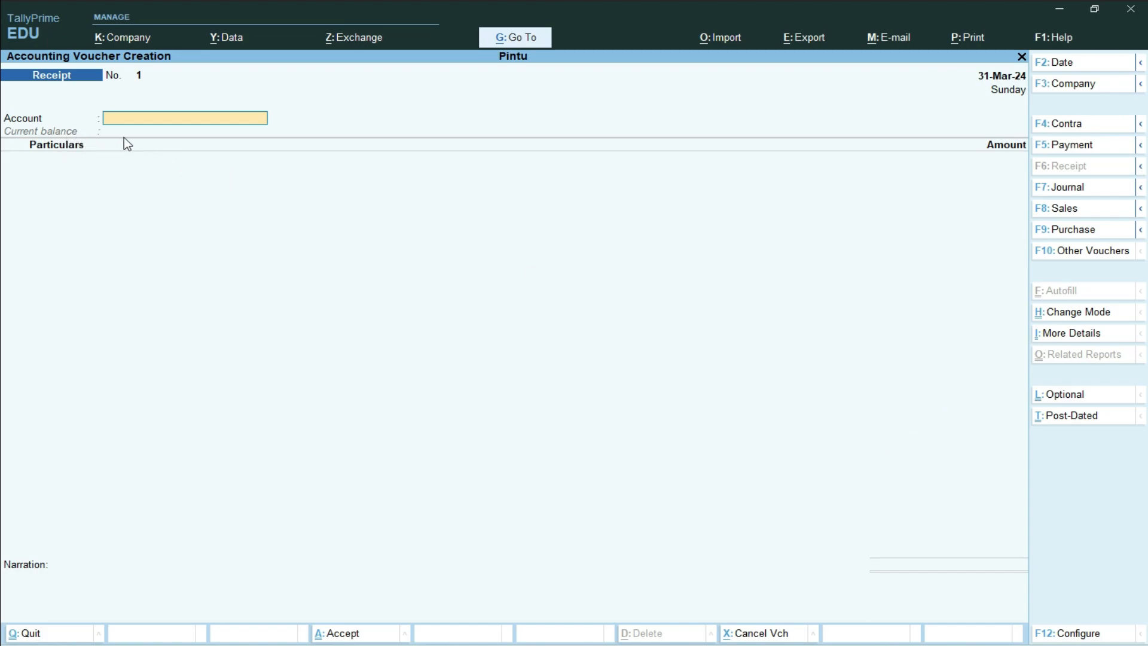
- Begin a new ledger named IDBI from the voucher's account field and place it under Bank Accounts
key(alt+c)
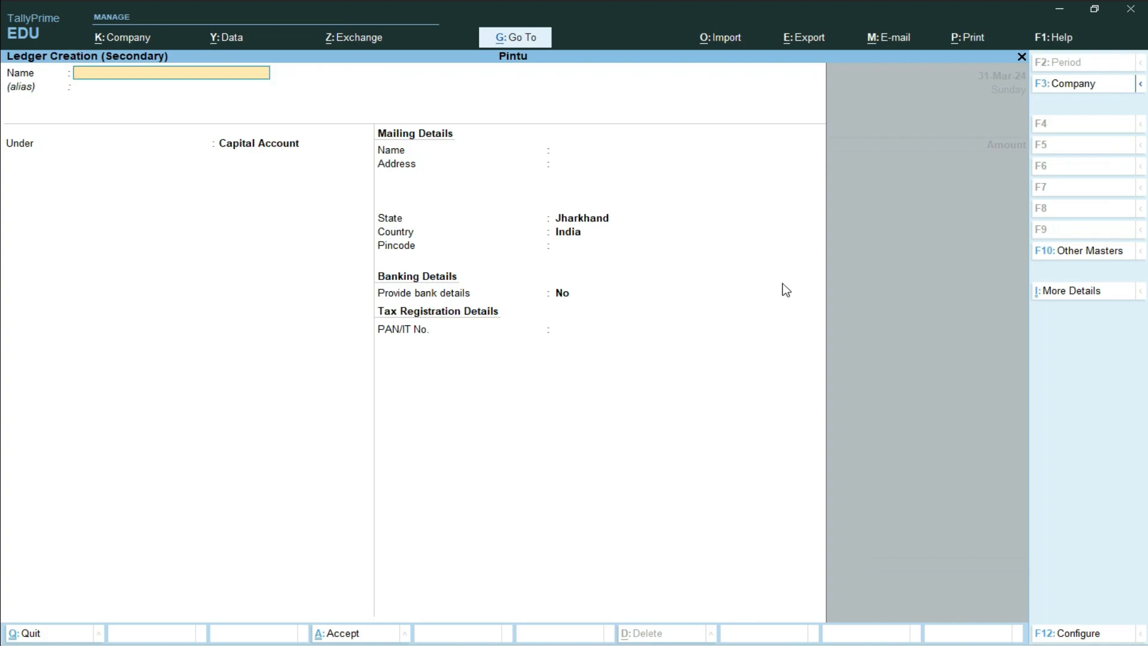
text(IDBI)
key(Return)
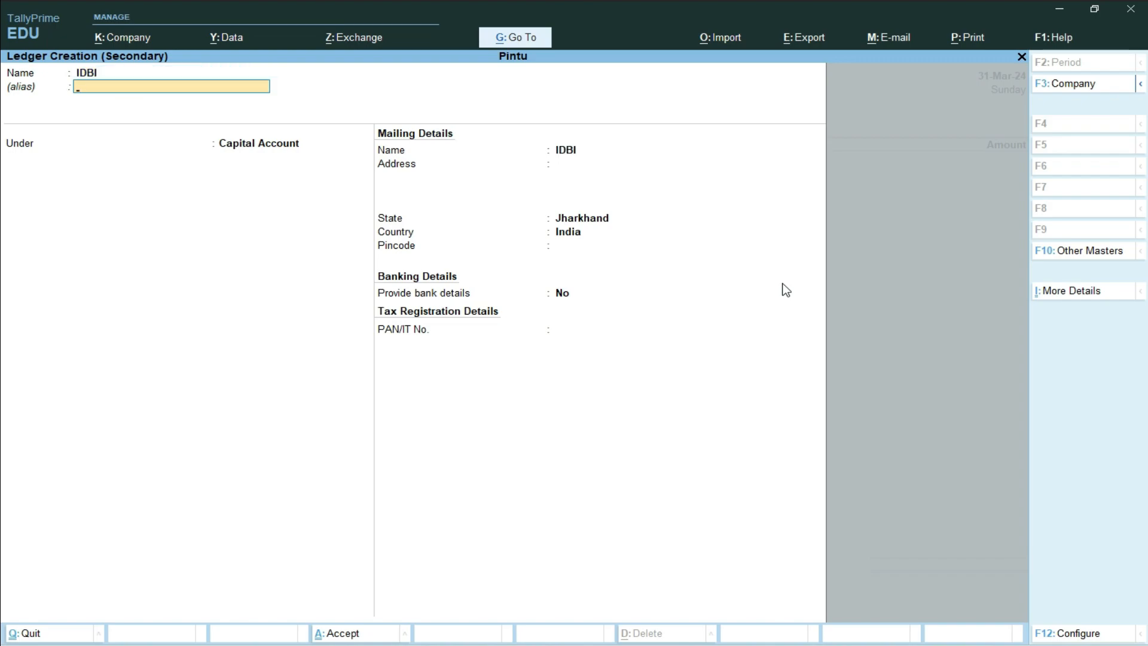
key(Return)
text(BA)
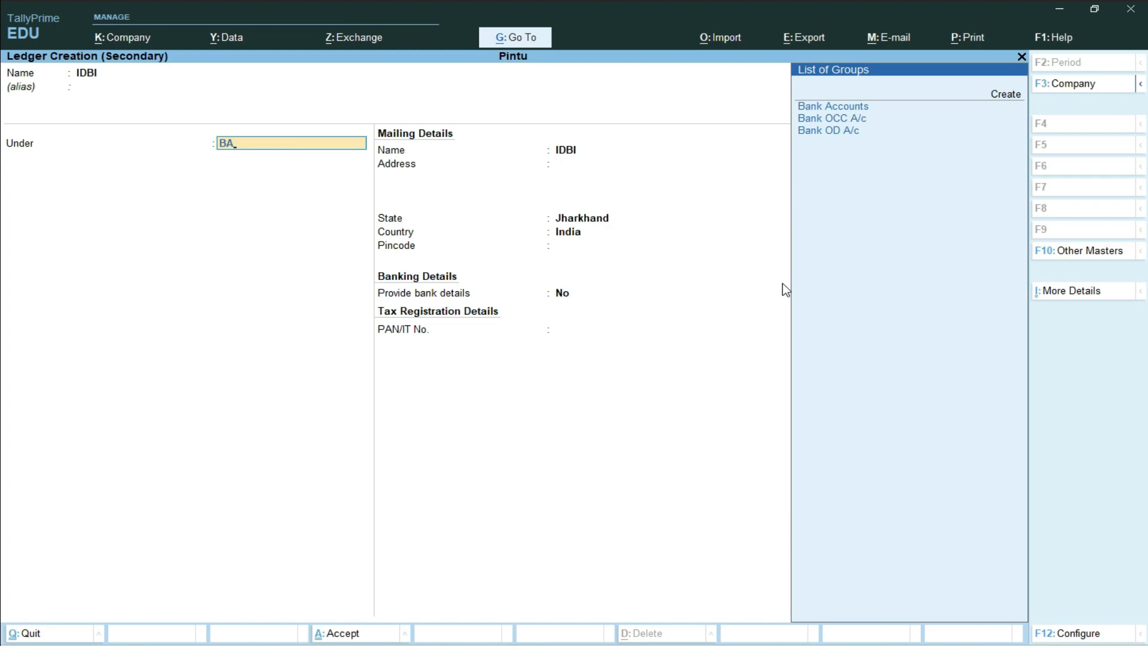
key(Return)
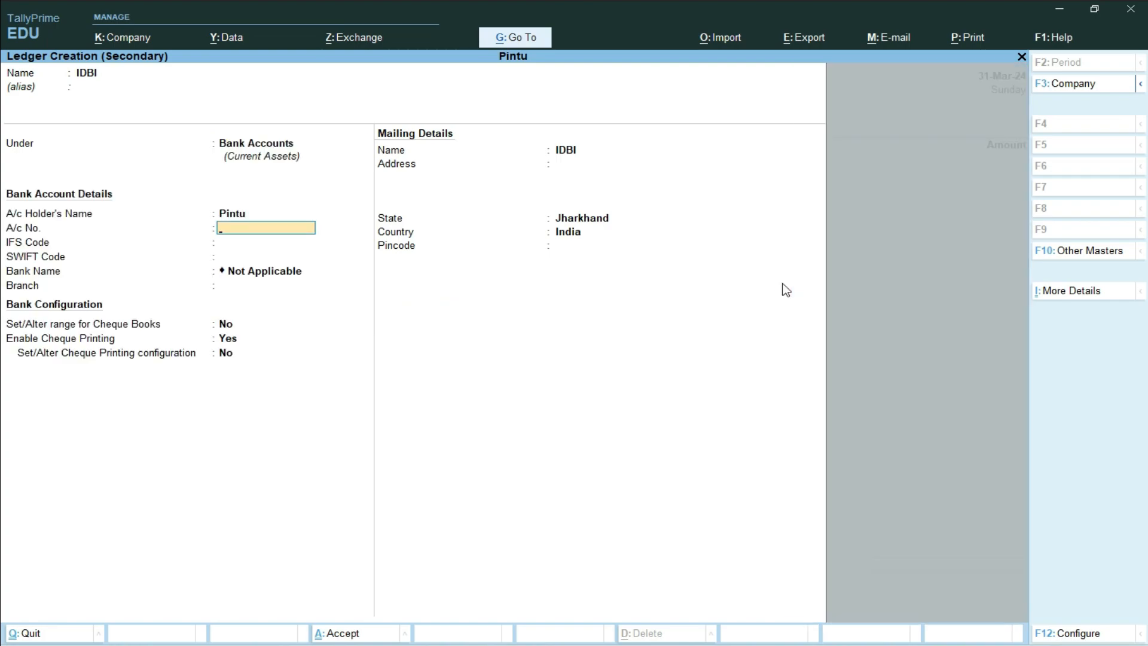
- Keep the default bank and mailing details for the IDBI ledger and save it
key(Return)
key(Return)
key(Return)
key(Return)
key(Return)
key(Return)
key(Return)
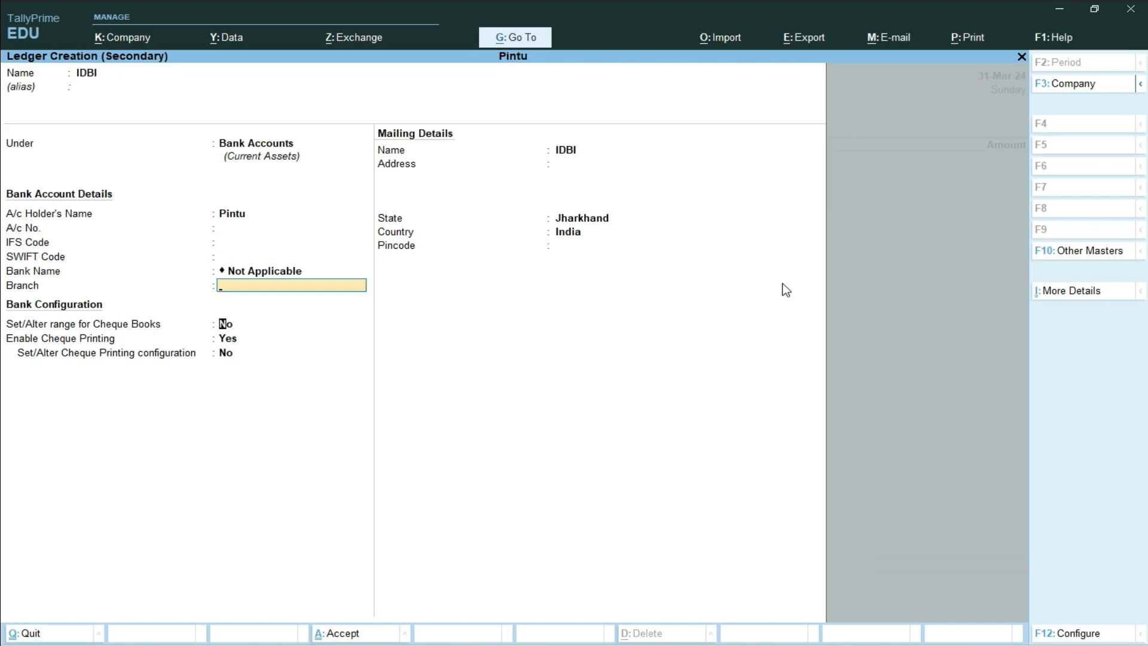
key(Return)
key(Return)
key(Return)
key(Return)
key(Return)
key(Return)
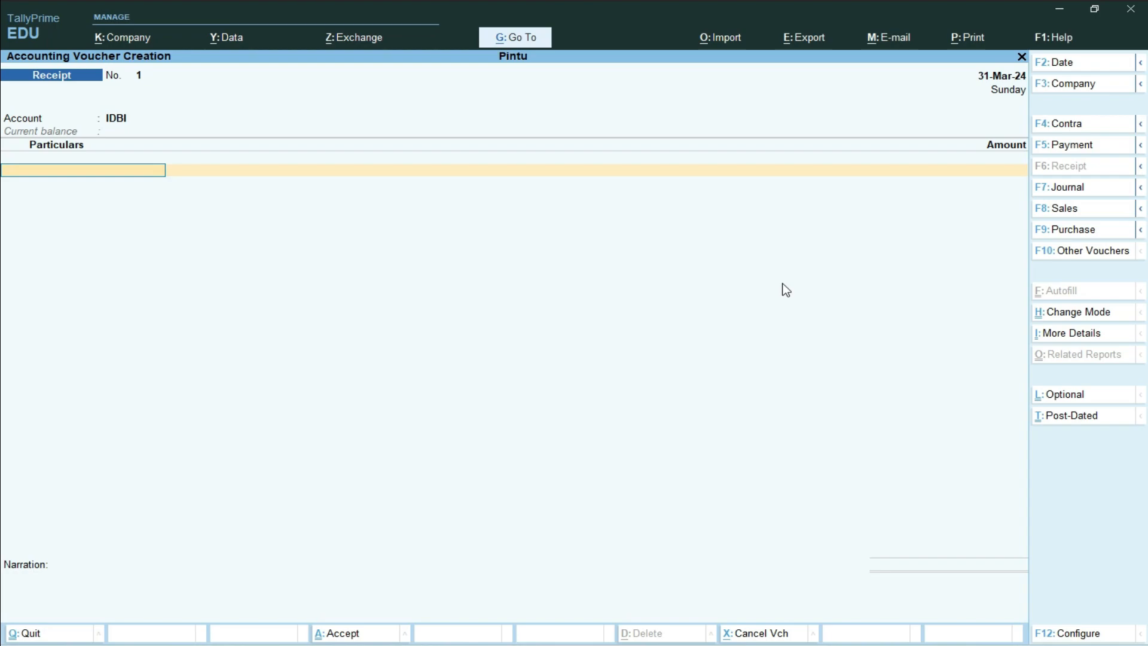
- Change the receipt voucher's account to Cash
key(BackSpace)
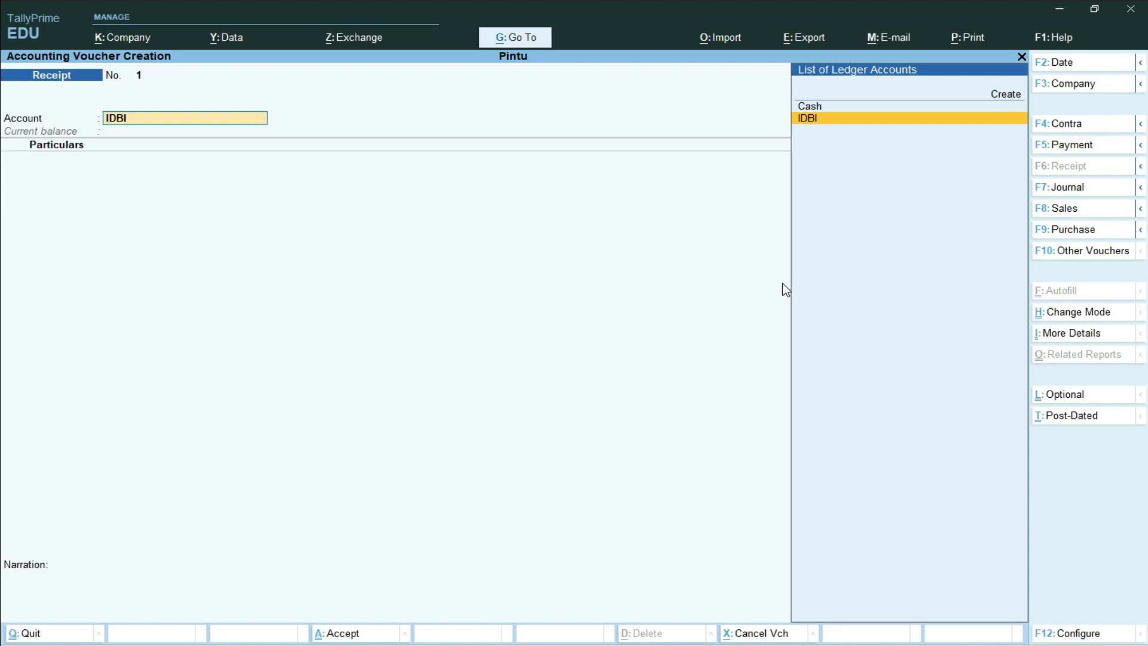
key(Up)
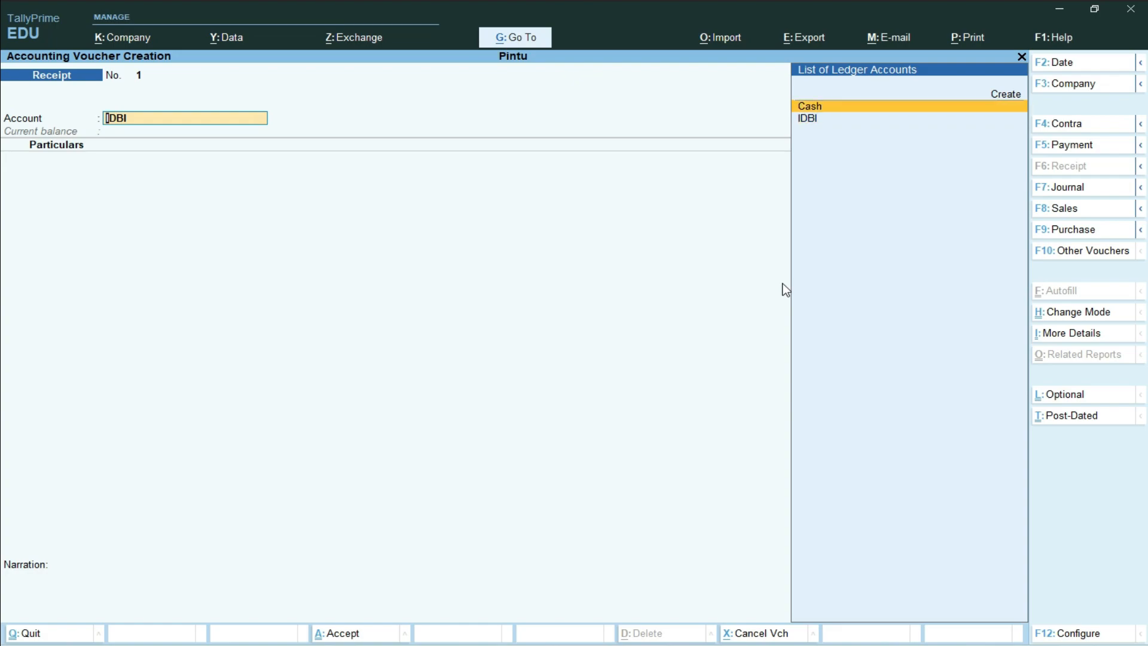
key(Return)
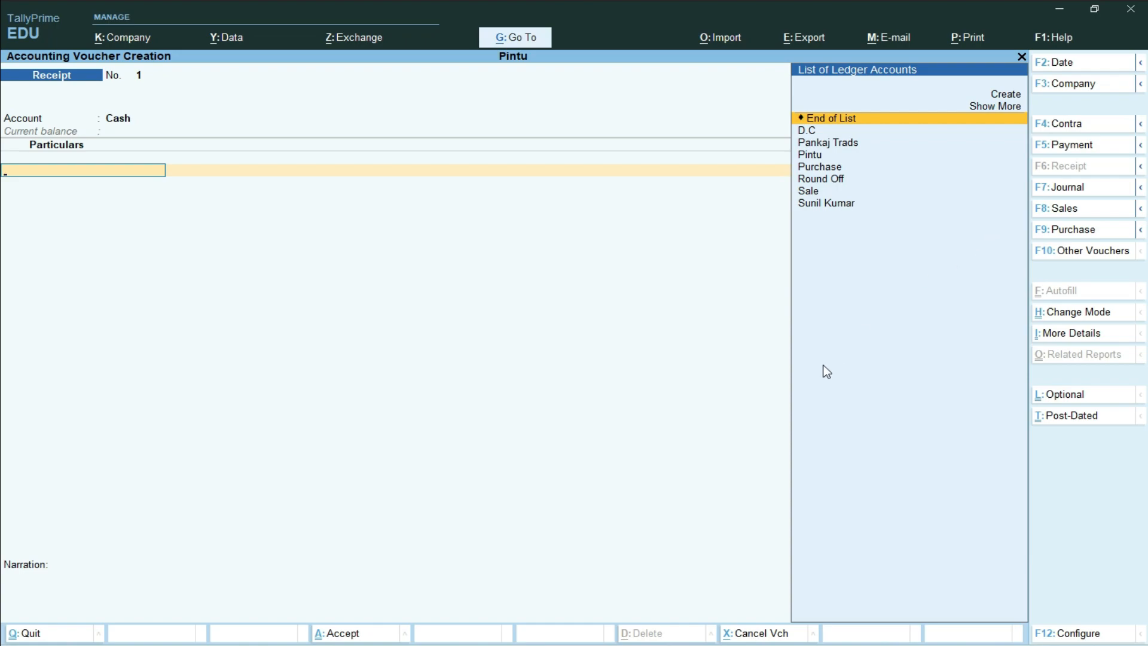
- Add the customer's ledger as the voucher's particulars with an amount of 7224.60
key(Down)
key(Down)
key(Down)
key(Down)
key(Down)
key(Down)
key(Down)
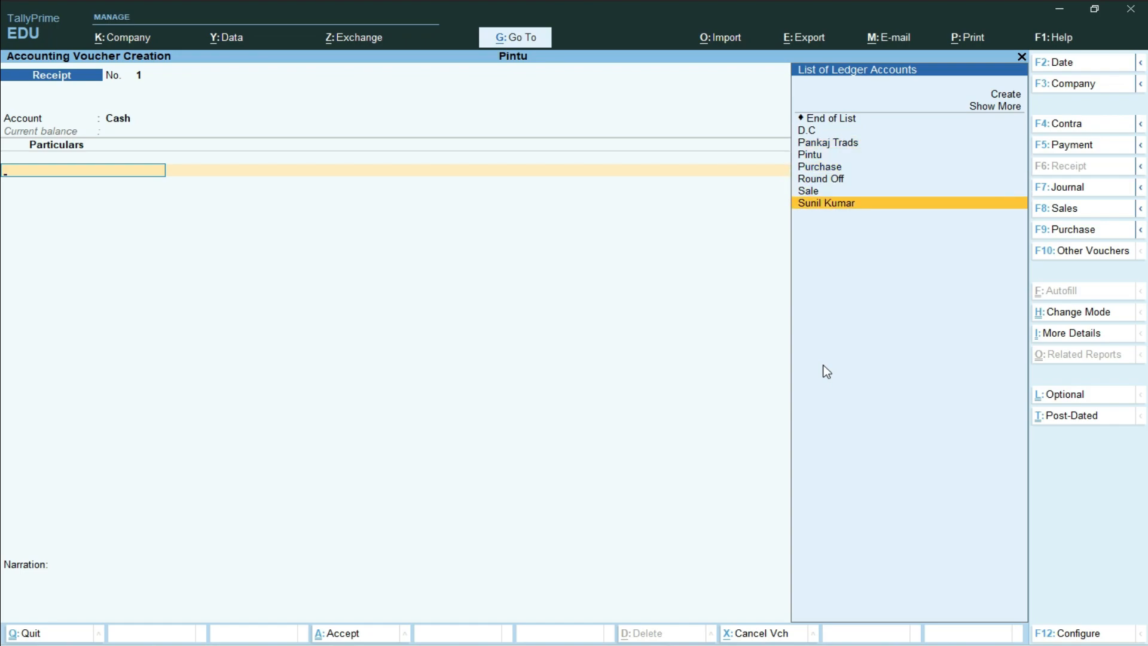
key(Return)
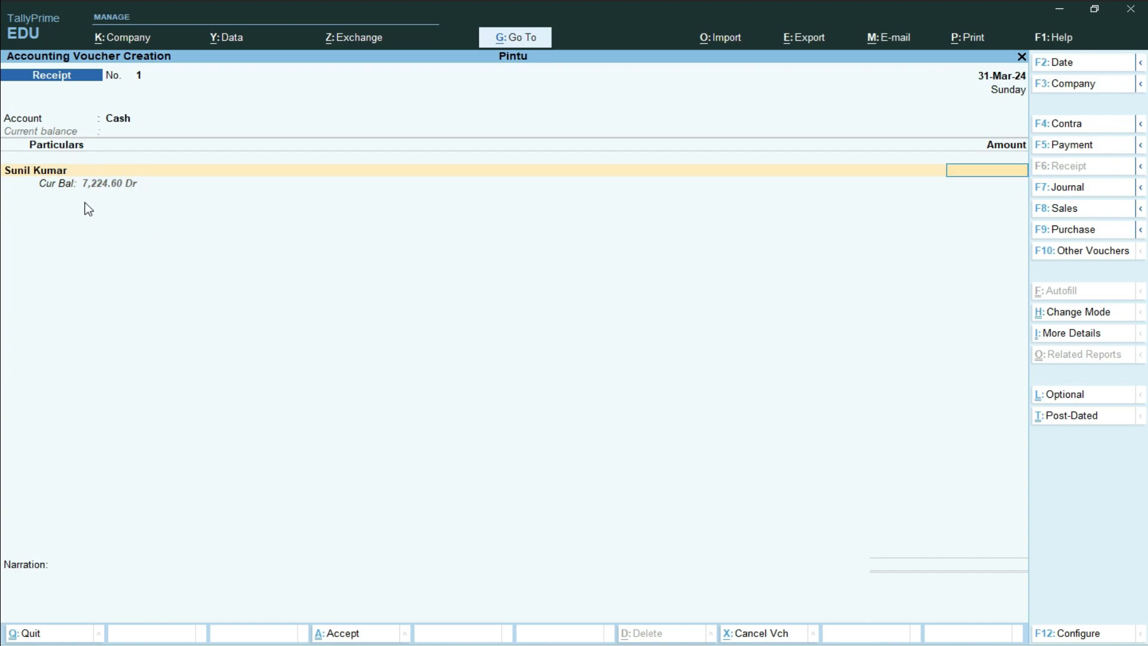
text(7224.60)
key(Return)
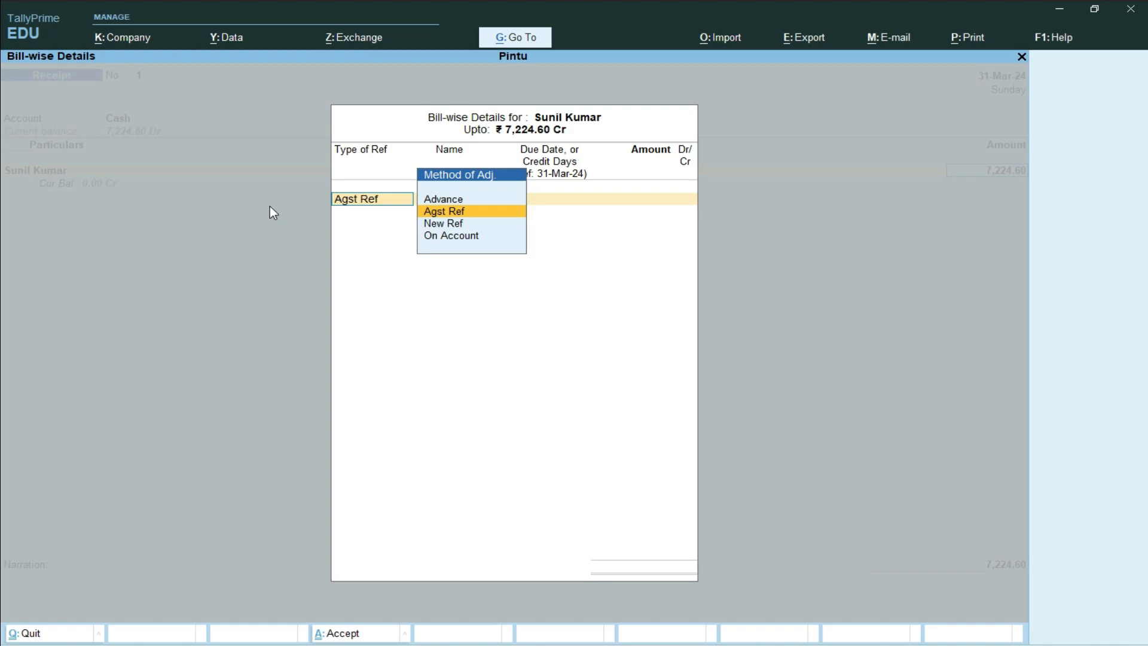
- Allocate the receipt by Agst Ref to pending bills 1, 2, 3 and 4, each for its full pending amount
key(Return)
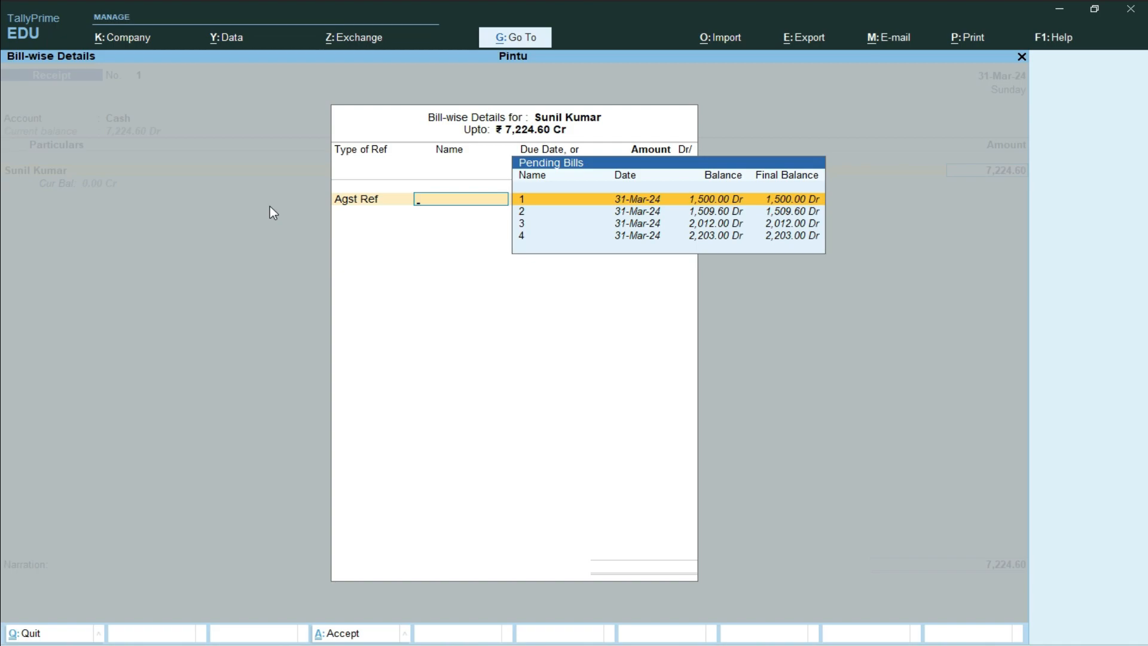
key(Return)
key(Return)
key(Return)
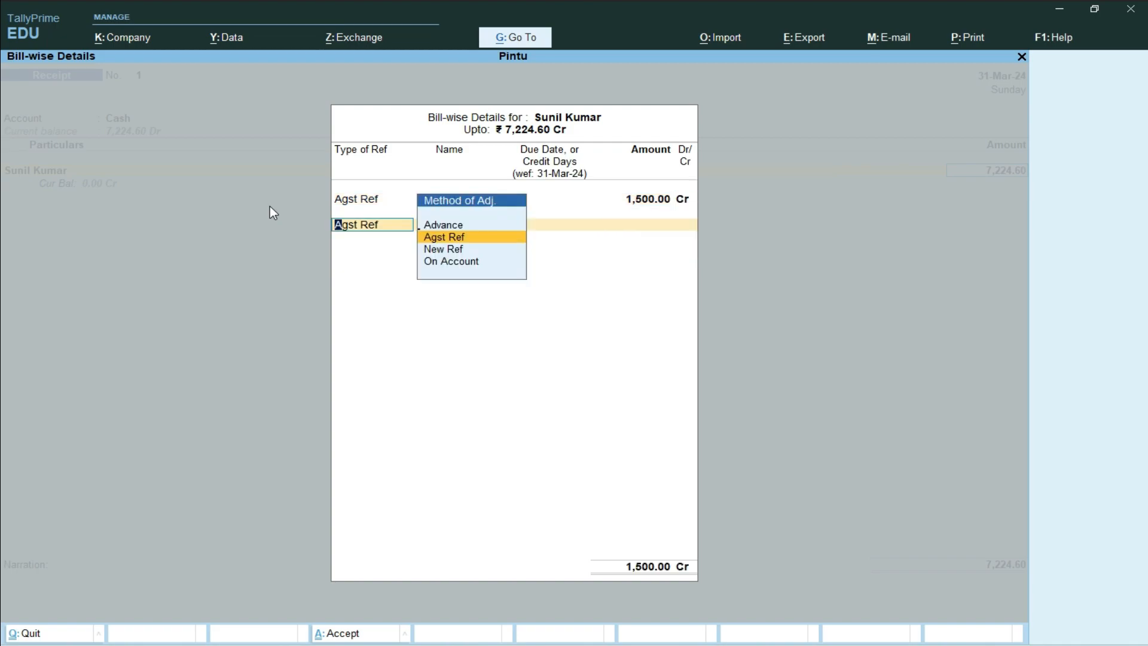
key(Return)
key(Return)
key(Return)
key(Return)
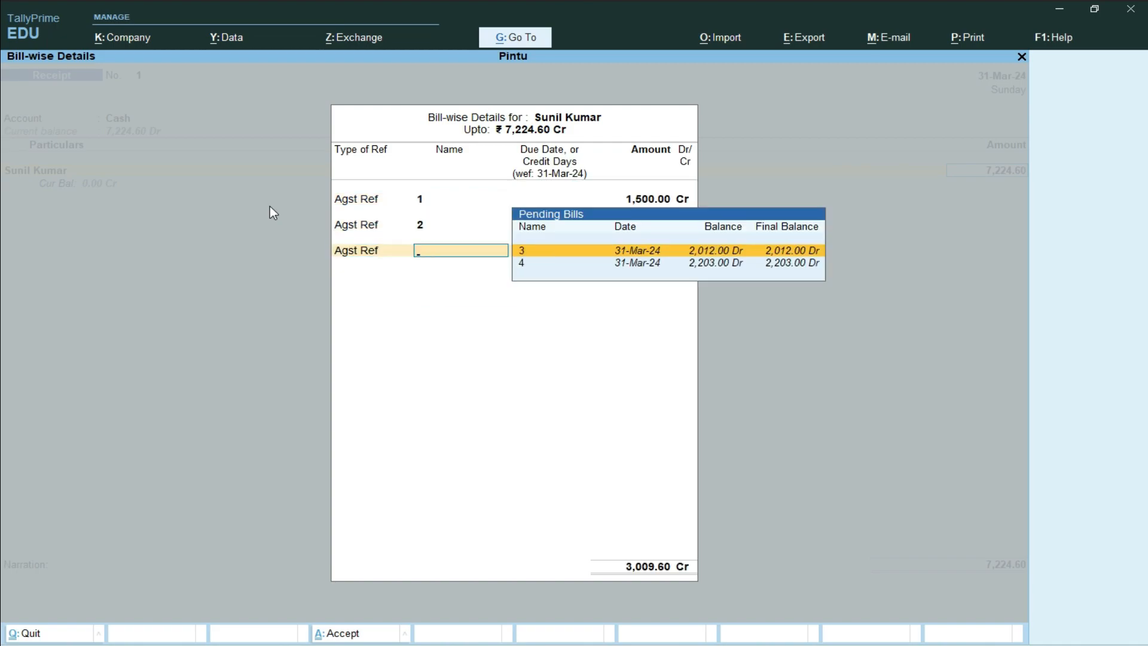
key(Return)
key(Return)
key(Return)
key(Return)
key(Return)
key(Return)
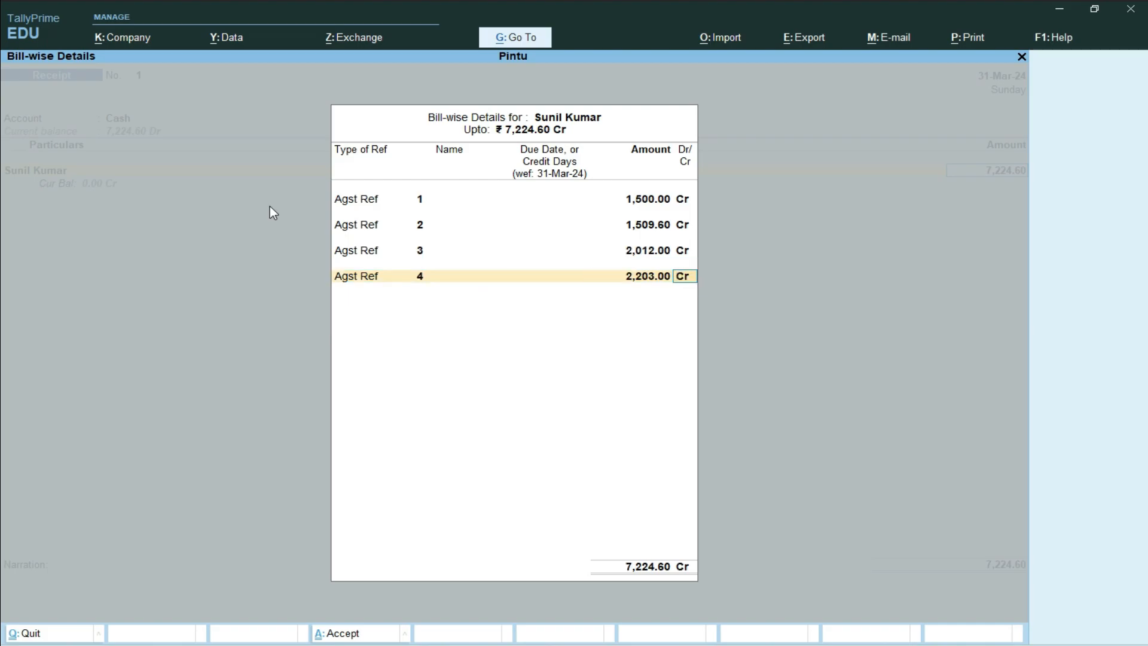
key(Return)
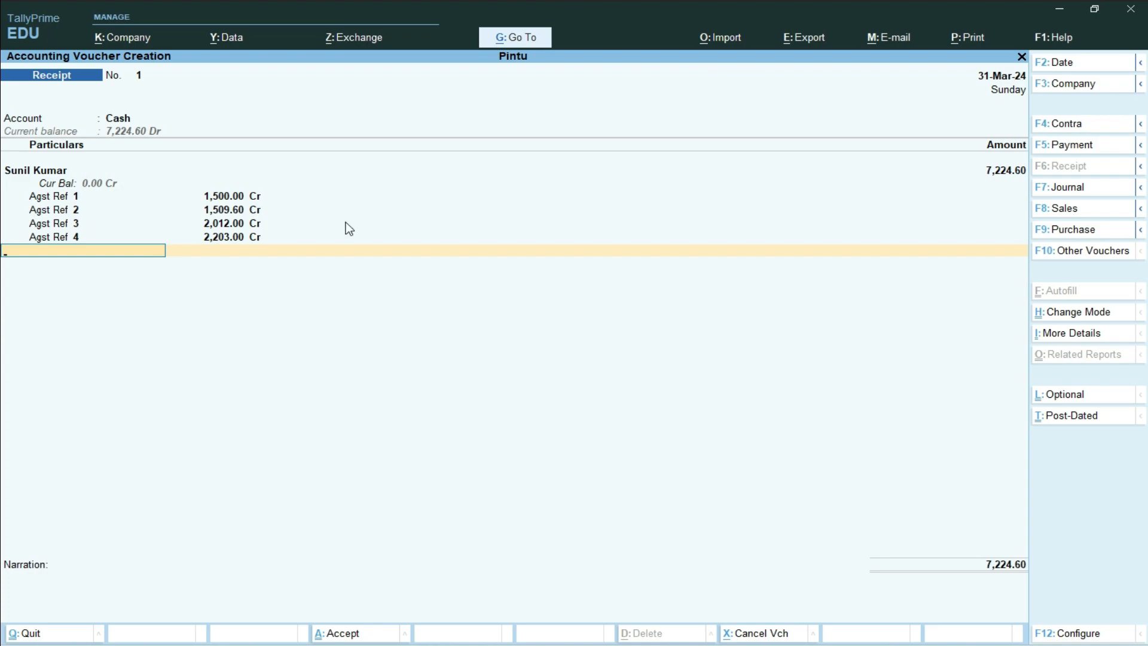
- Leave the narration empty, save the receipt voucher and quit voucher entry
key(Return)
key(Return)
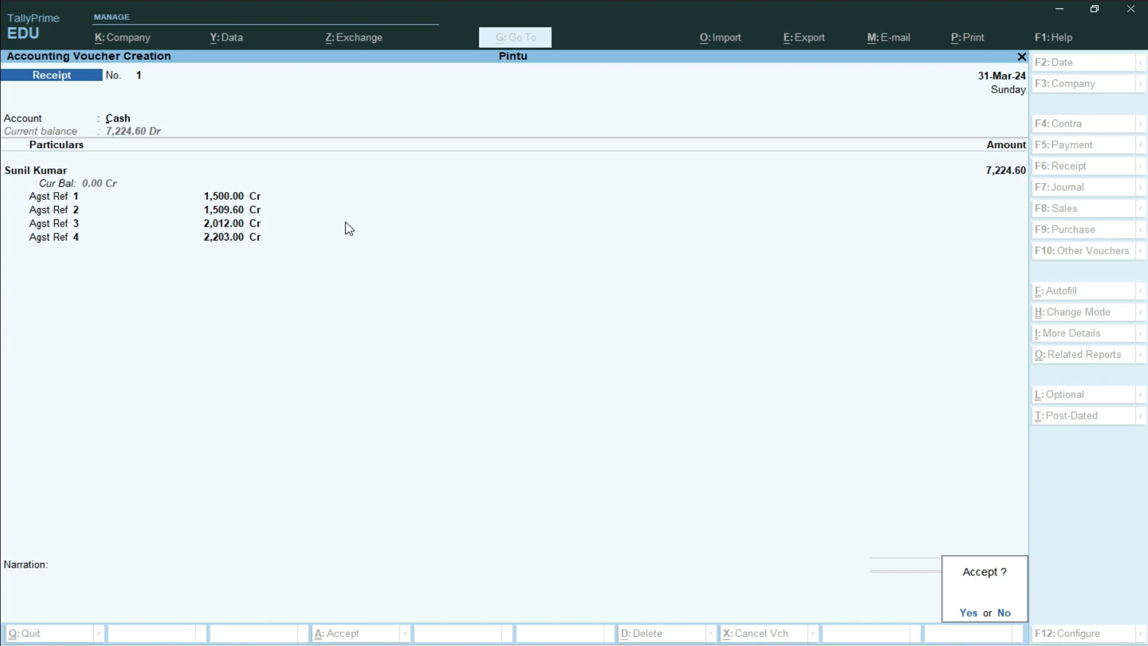
key(Return)
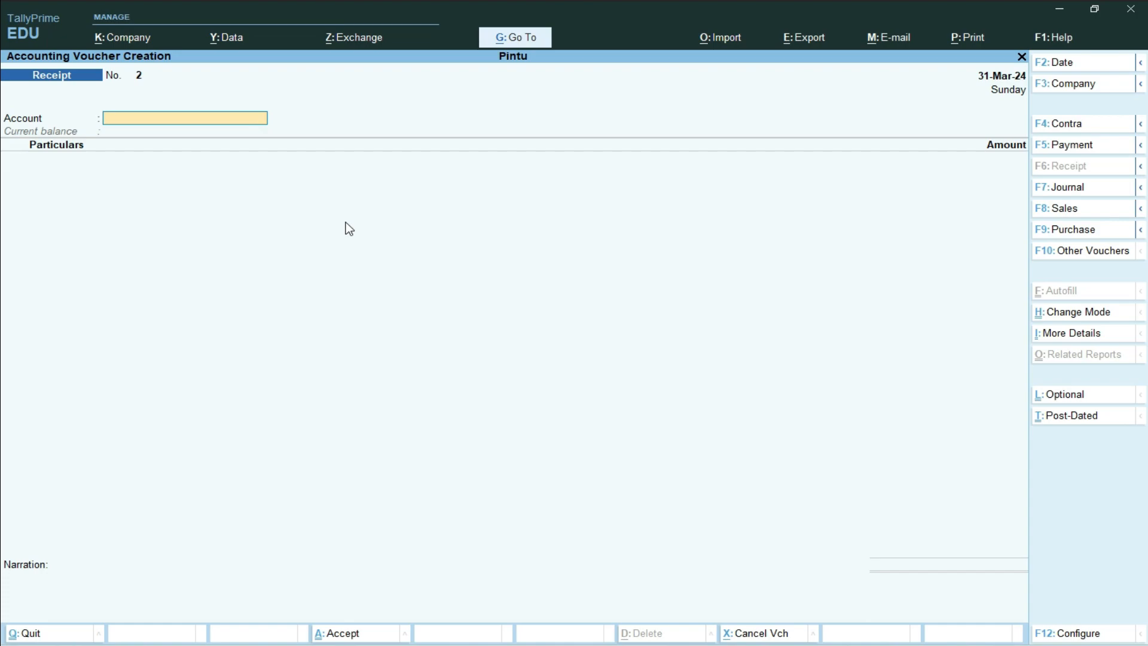
key(Escape)
key(Return)
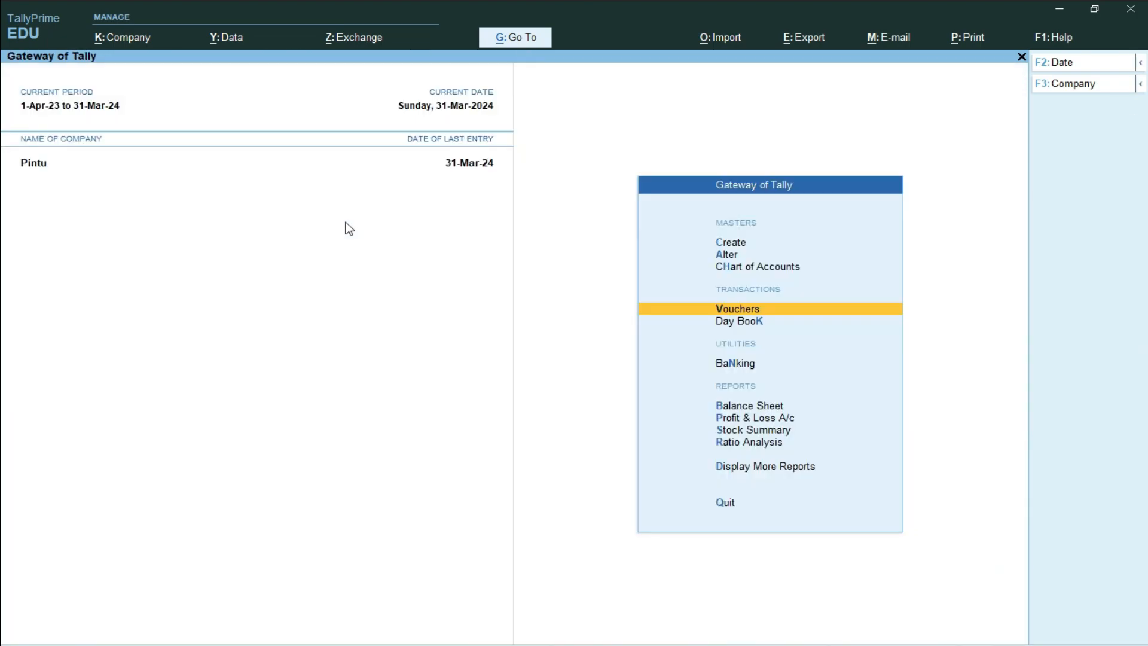
- Check the outstanding receivables report for bills still pending after the receipt, and return to the list of further reports
key(d)
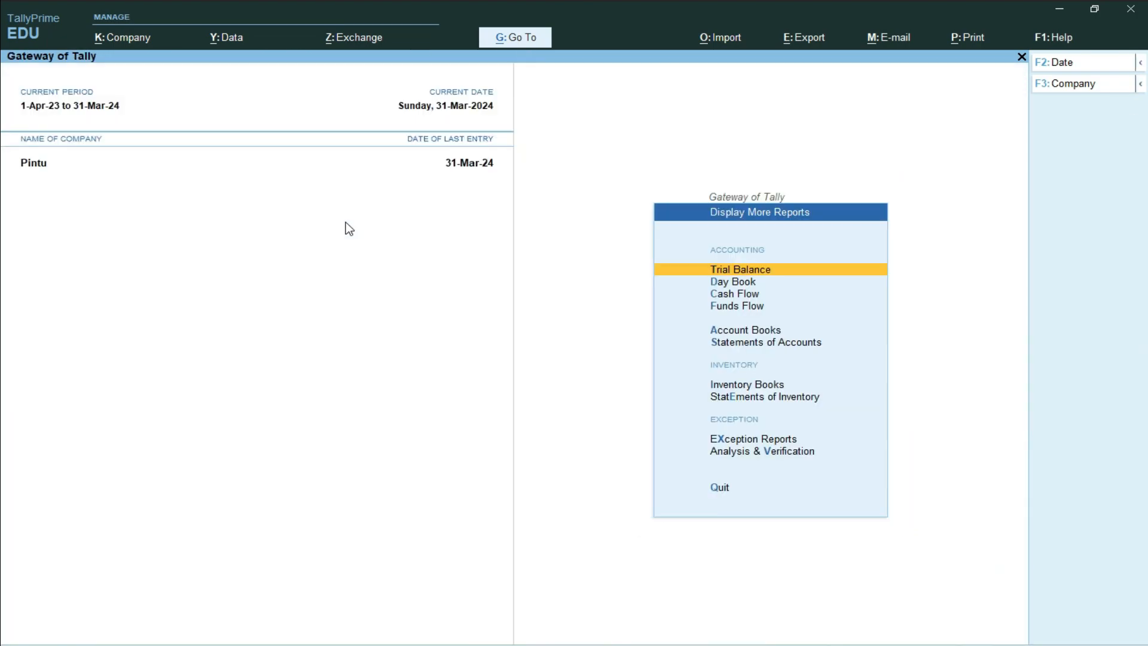
key(s)
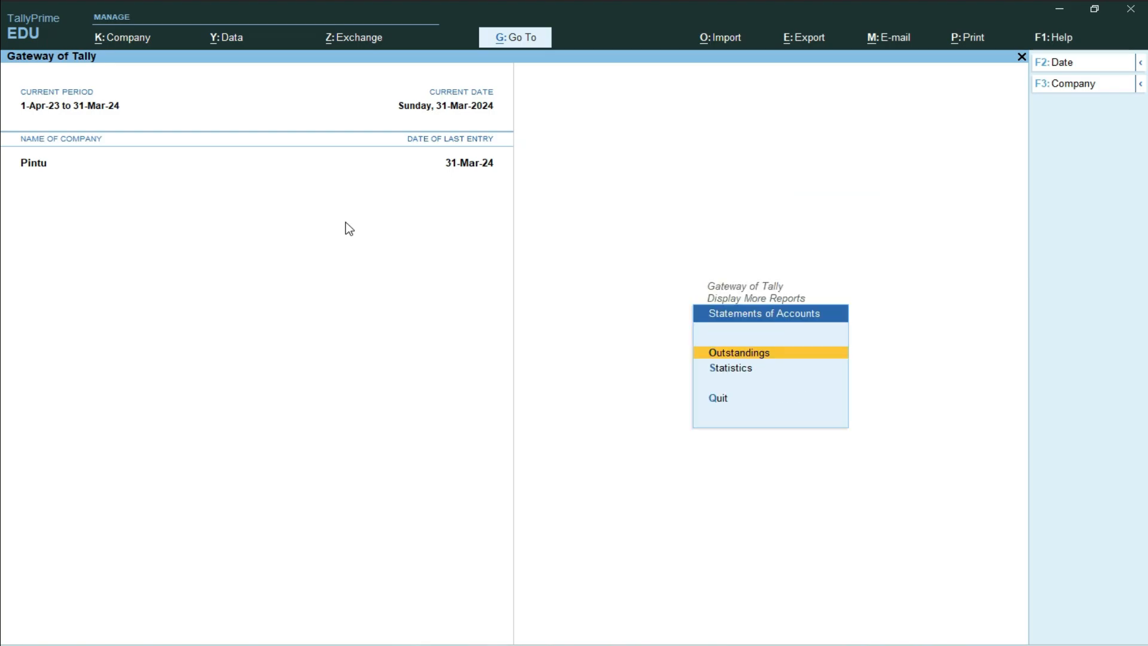
key(o)
key(r)
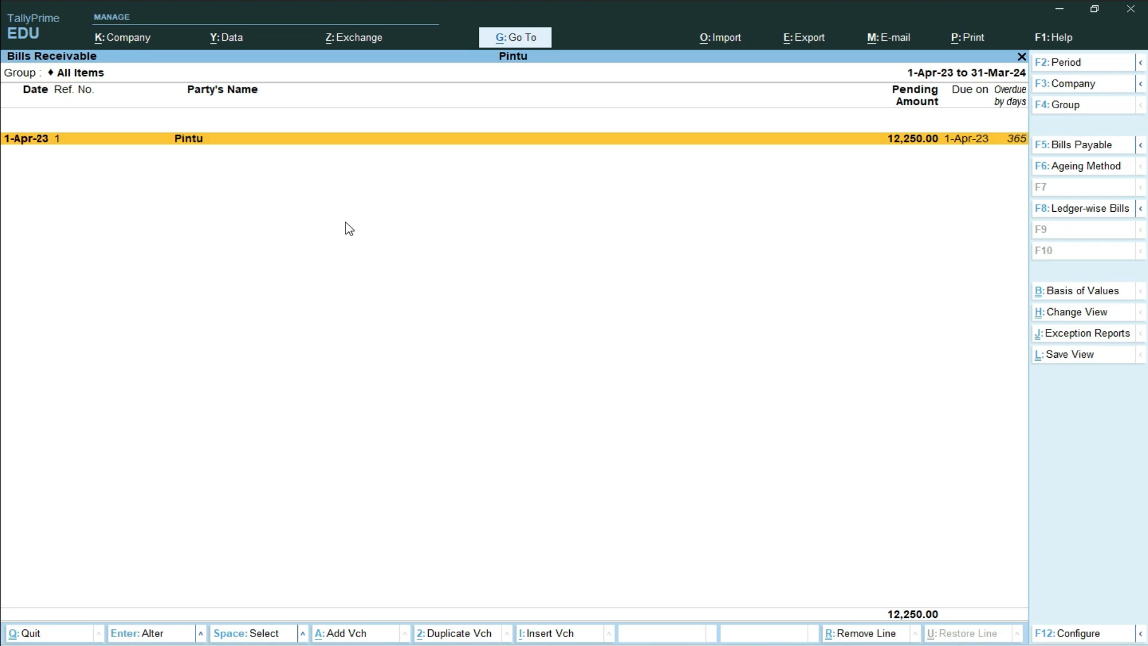
key(Escape)
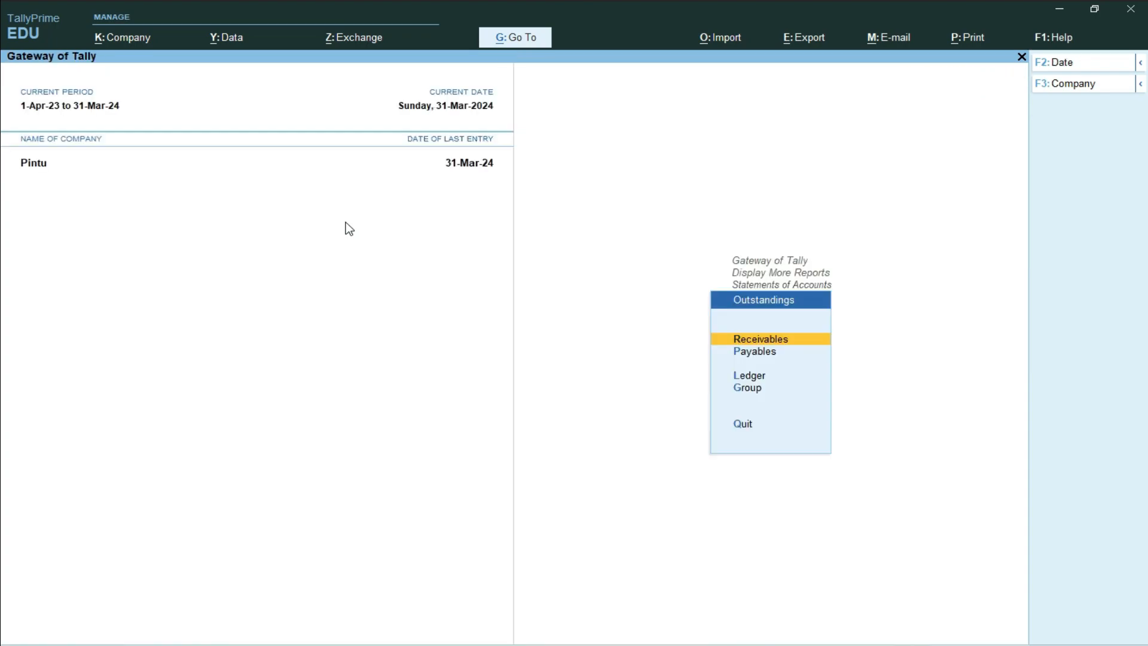
key(Escape)
key(Escape)
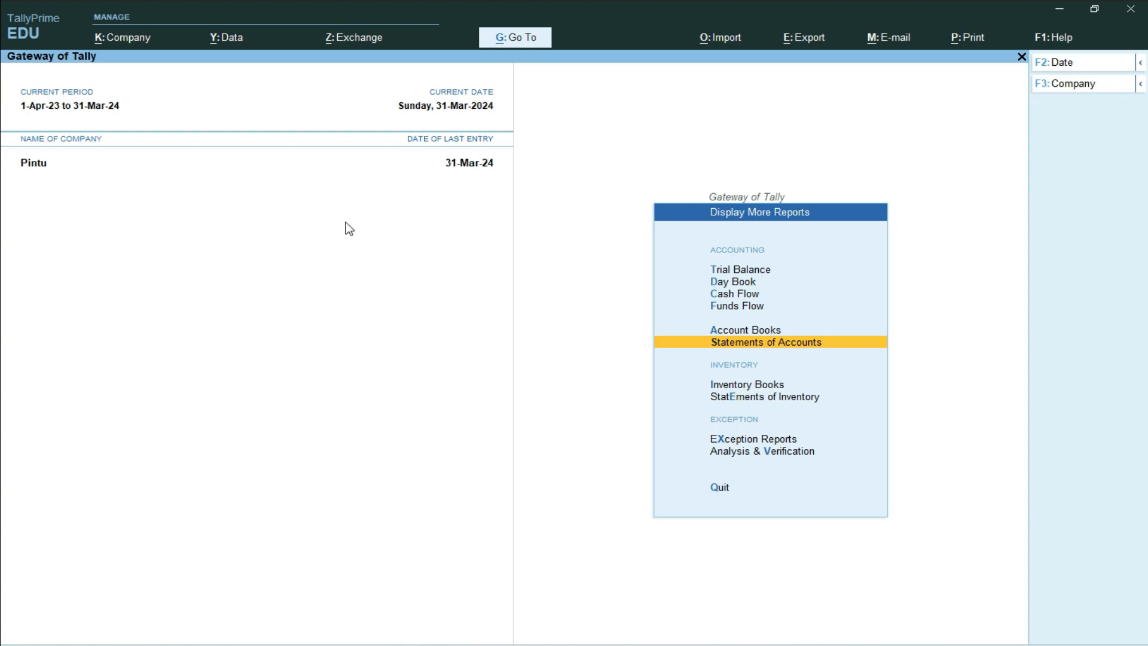
- Reopen the outstanding receivables from the statements of accounts to review the pending bills again, and return to the Gateway of Tally
key(Return)
key(Down)
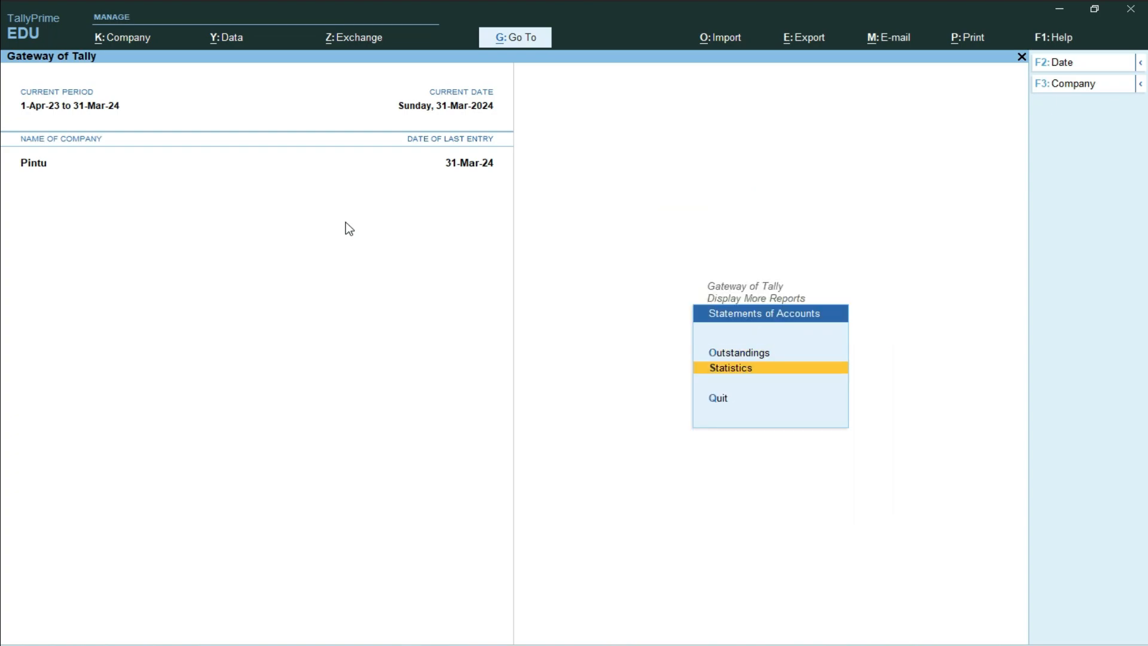
key(Up)
key(Return)
key(Up)
key(Return)
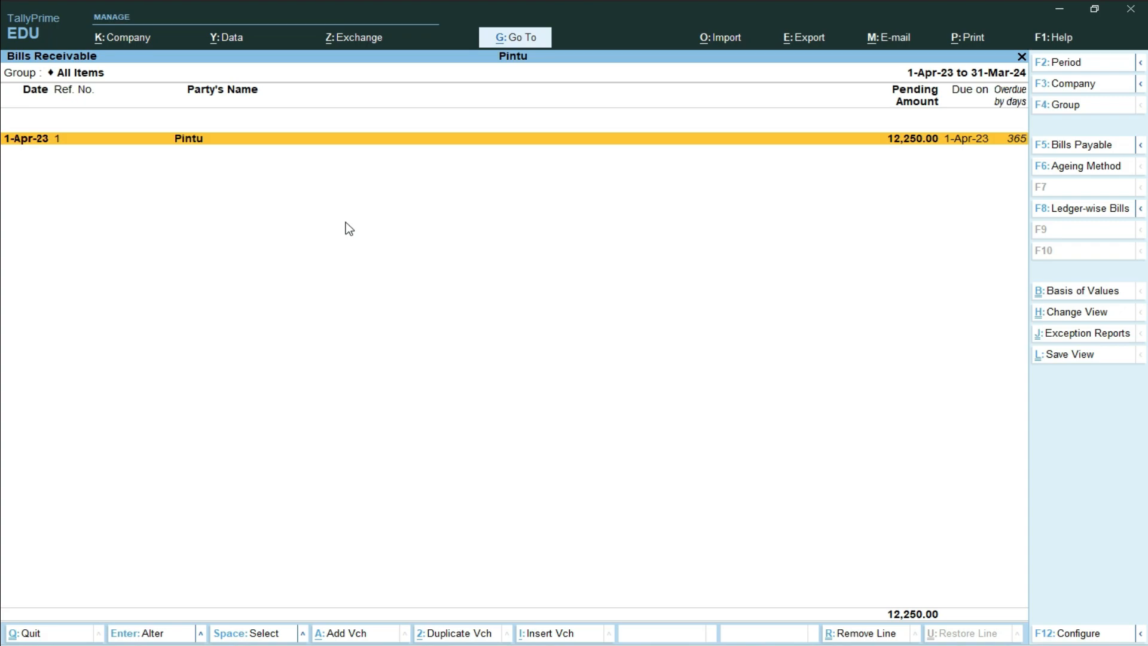
key(Escape)
key(Escape)
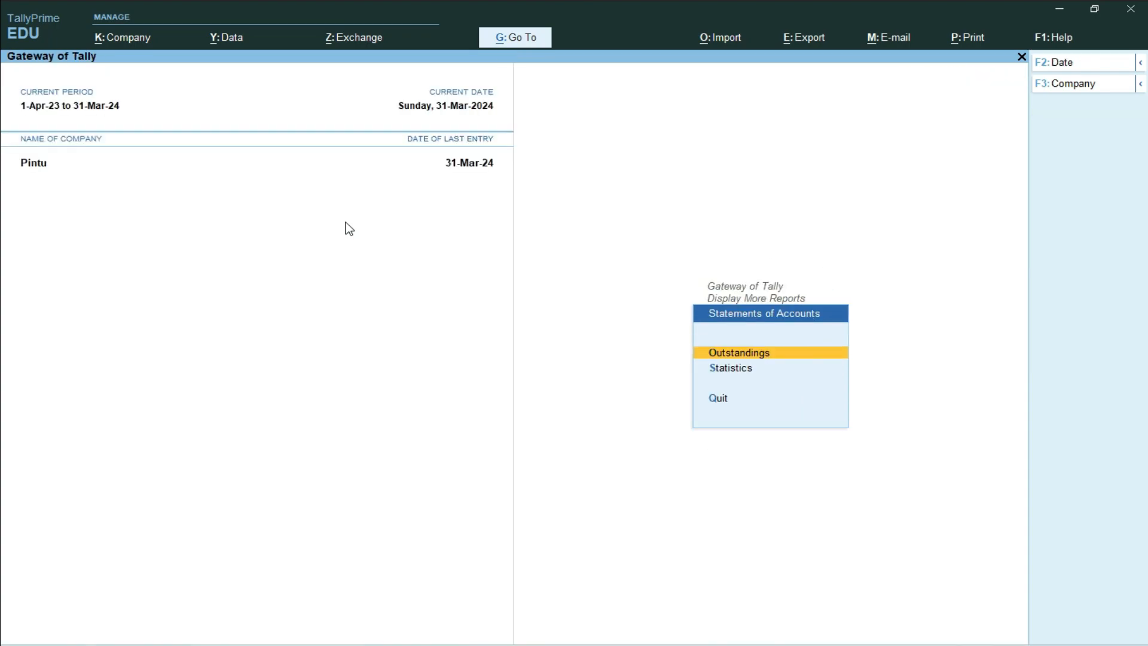
key(Escape)
key(Escape)
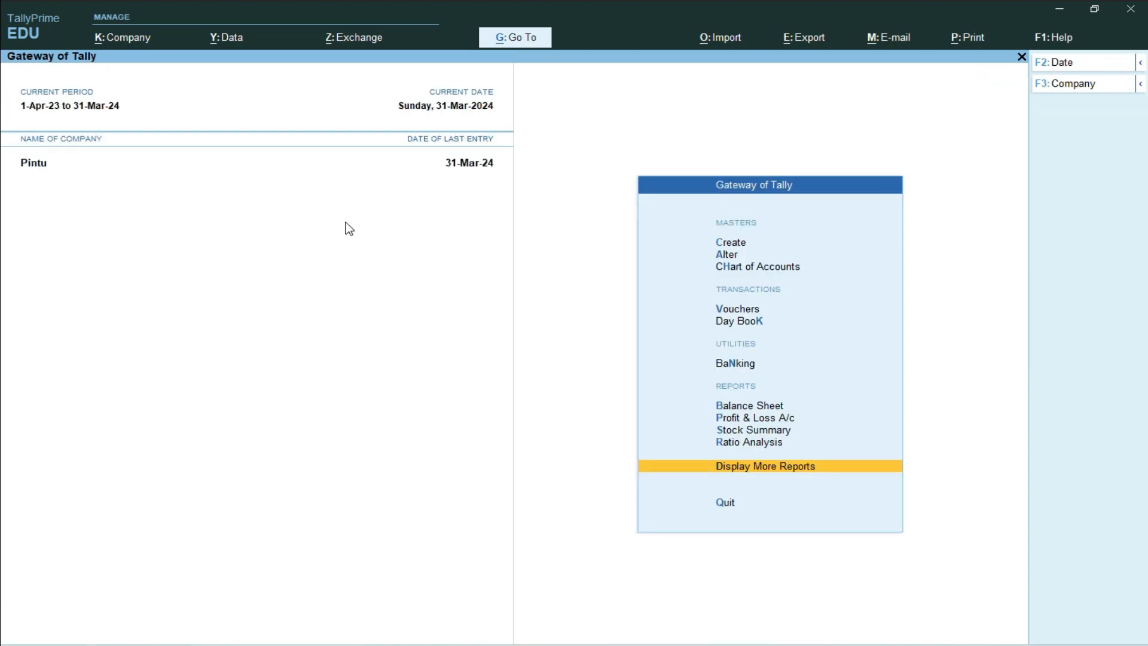